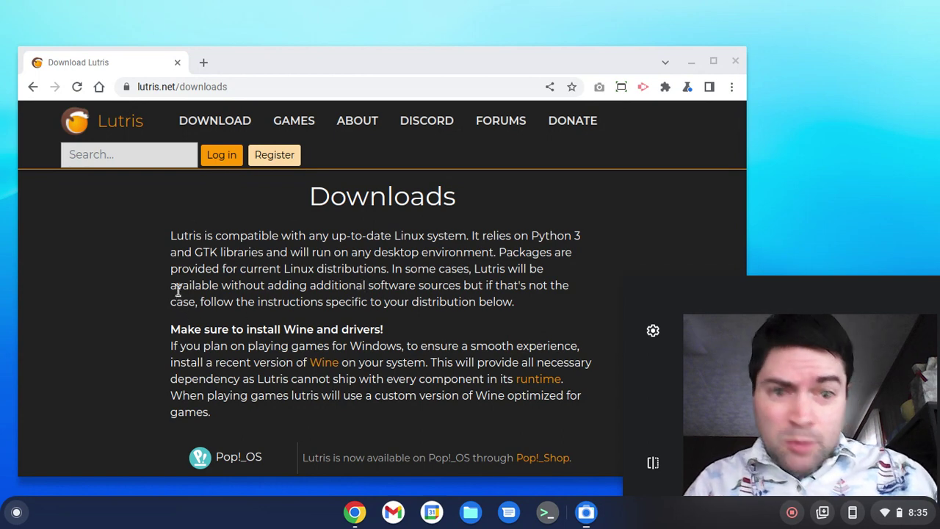
Step: Scroll the lutris.net downloads page down to the Debian section's repository and apt install commands
scroll(184, 242, "down", 3)
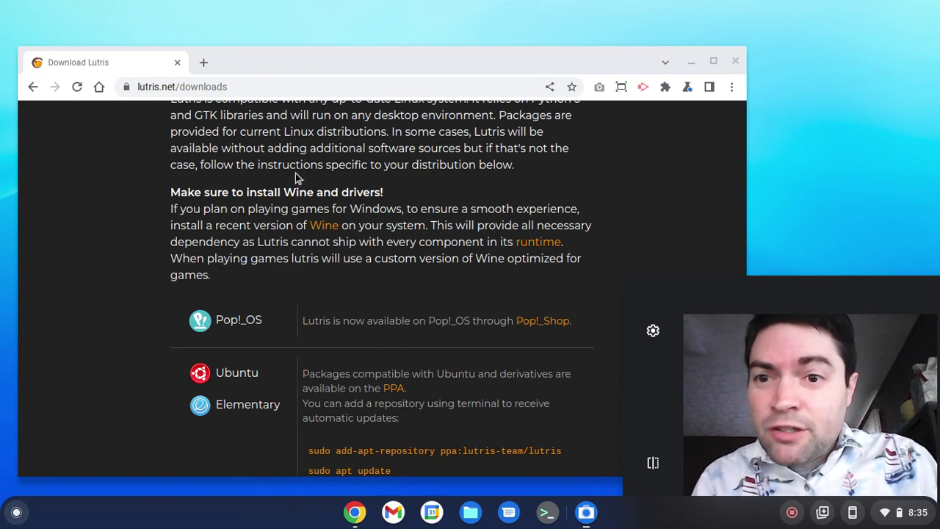
scroll(279, 180, "up", 1)
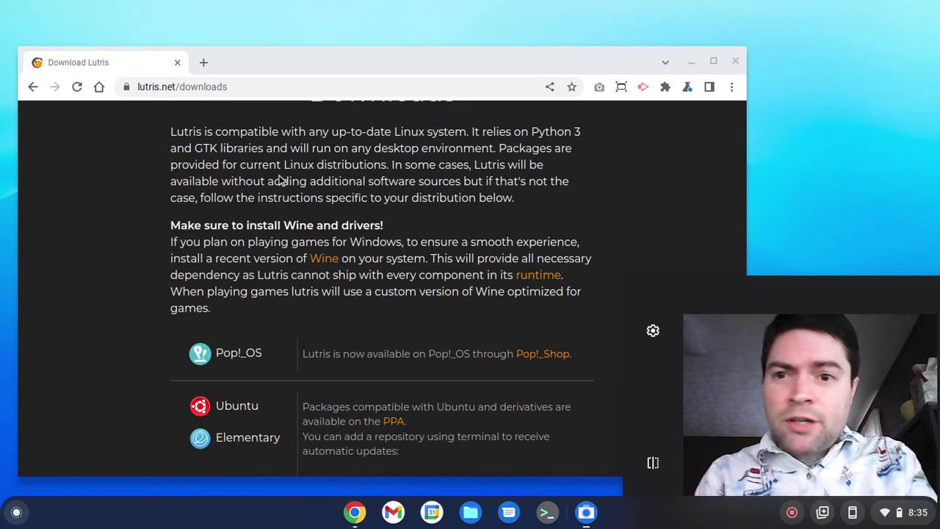
scroll(220, 130, "down", 4)
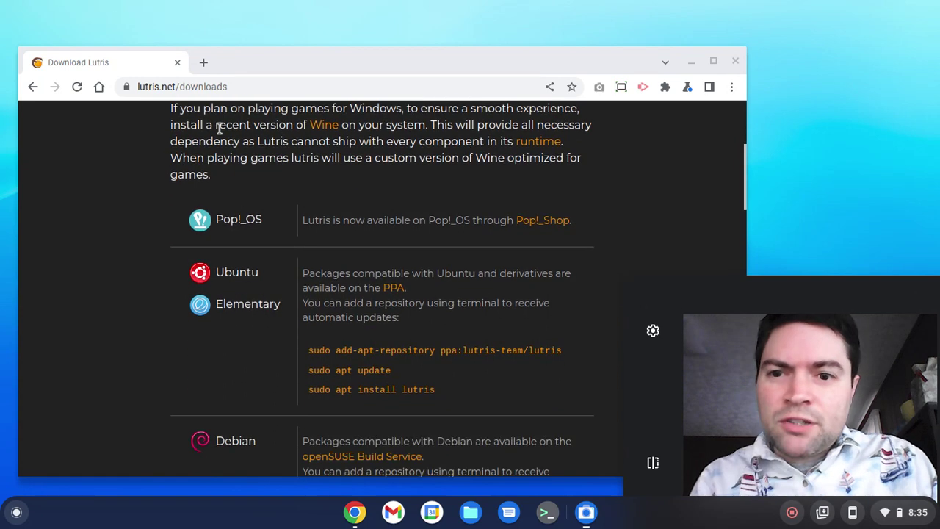
scroll(231, 145, "down", 6)
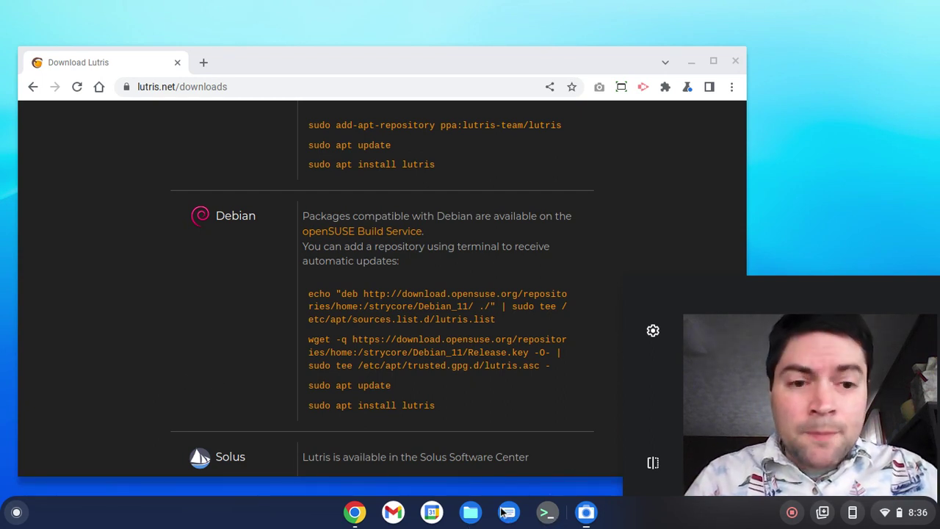
Step: Open the Linux terminal and run the Debian echo command adding the Lutris Debian_11 repository
left_click(546, 512)
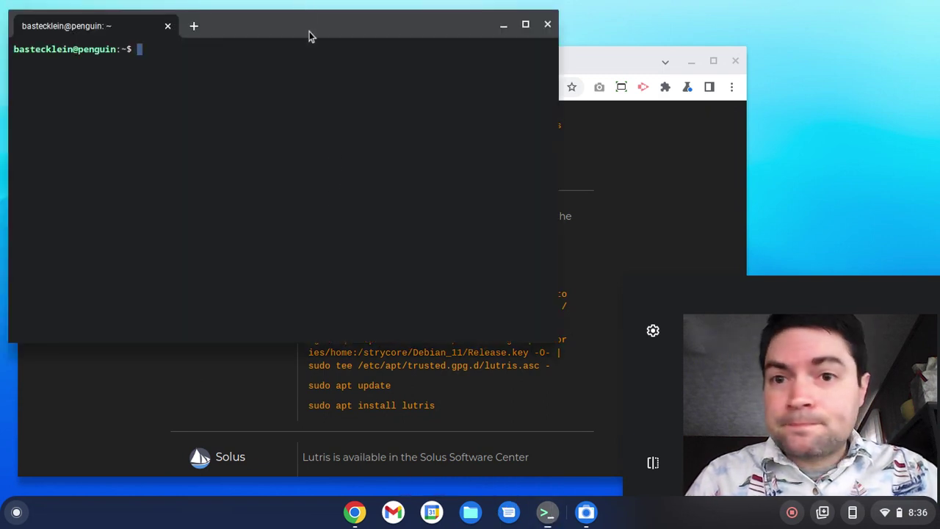
left_click_drag(311, 34, 297, 25)
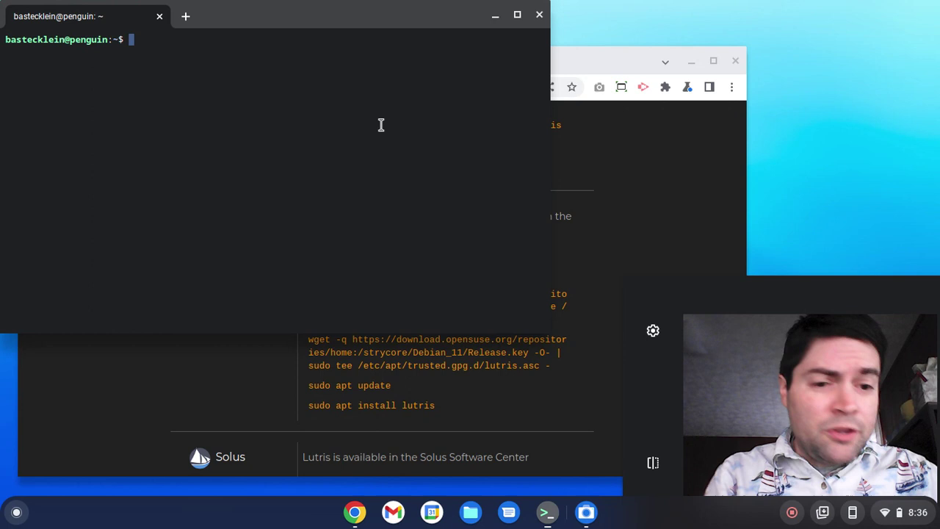
left_click(564, 63)
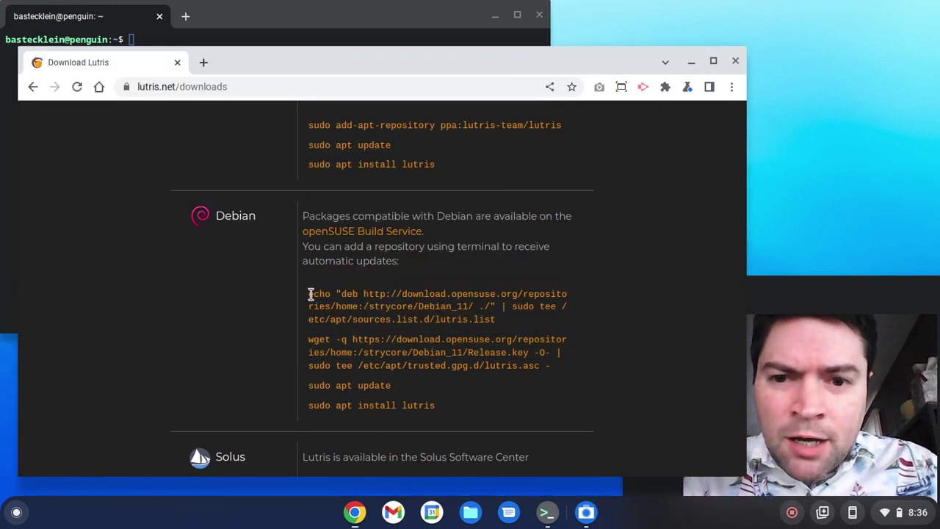
left_click_drag(310, 294, 496, 320)
right_click(464, 302)
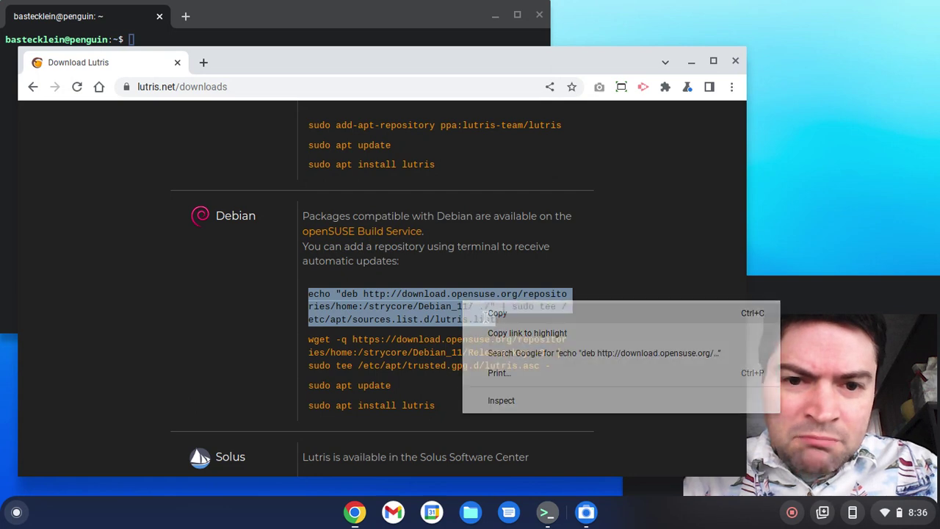
left_click(496, 313)
left_click(312, 12)
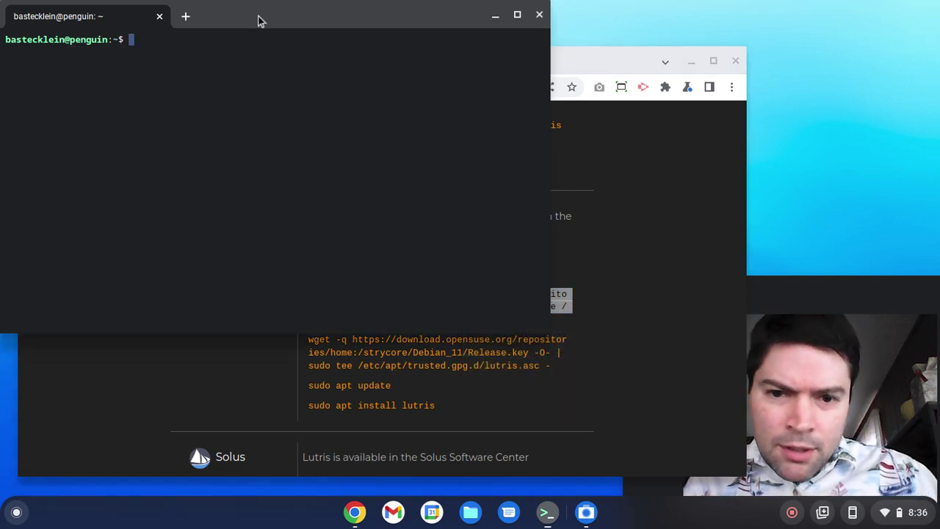
right_click(220, 60)
key("Return")
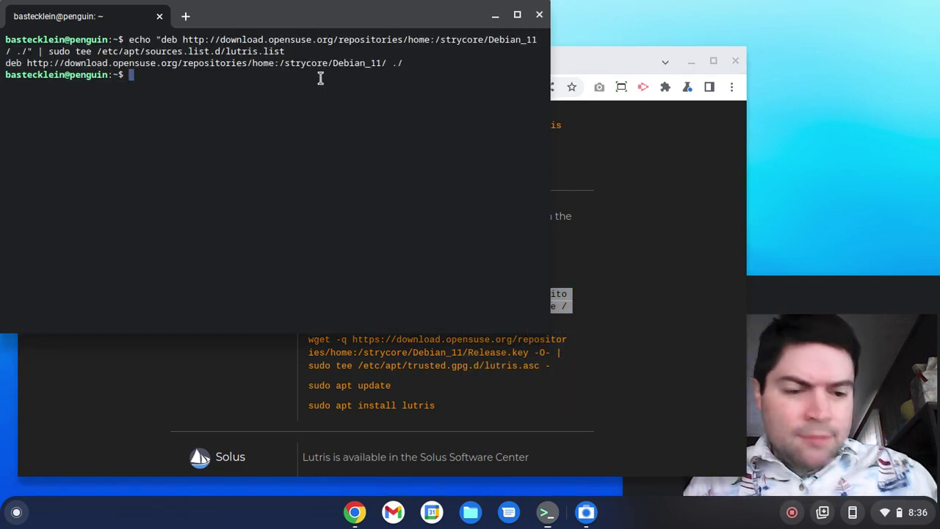
Step: Copy and run the wget command saving the Lutris signing key as lutris.asc
left_click(588, 72)
left_click_drag(309, 339, 558, 369)
right_click(513, 345)
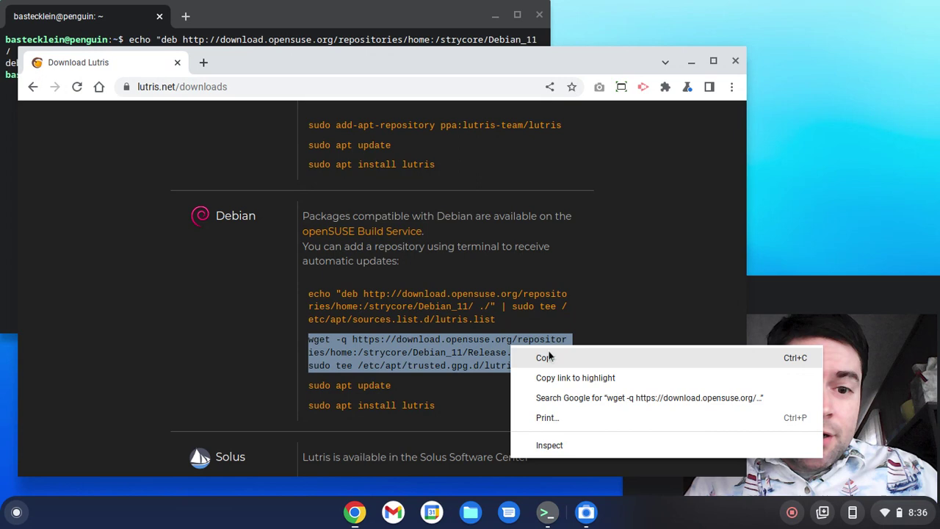
left_click(545, 355)
left_click(423, 33)
key("ctrl+shift+v")
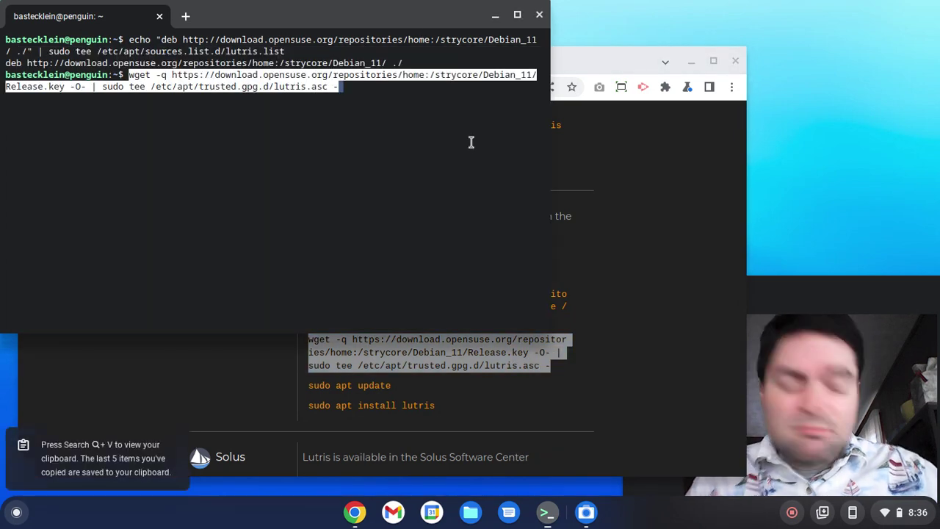
key("Return")
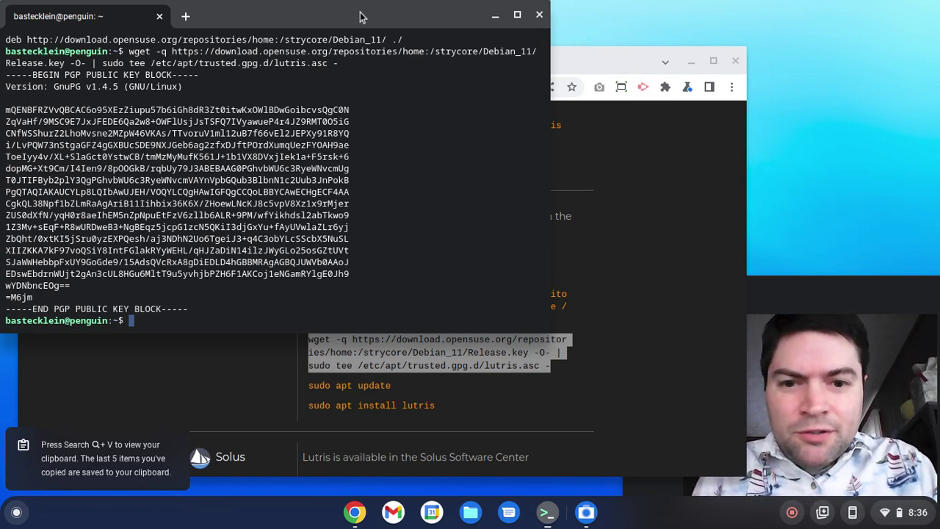
Step: Run 'sudo apt update' to refresh package lists, then start 'sudo apt install lutris'
type("apt update")
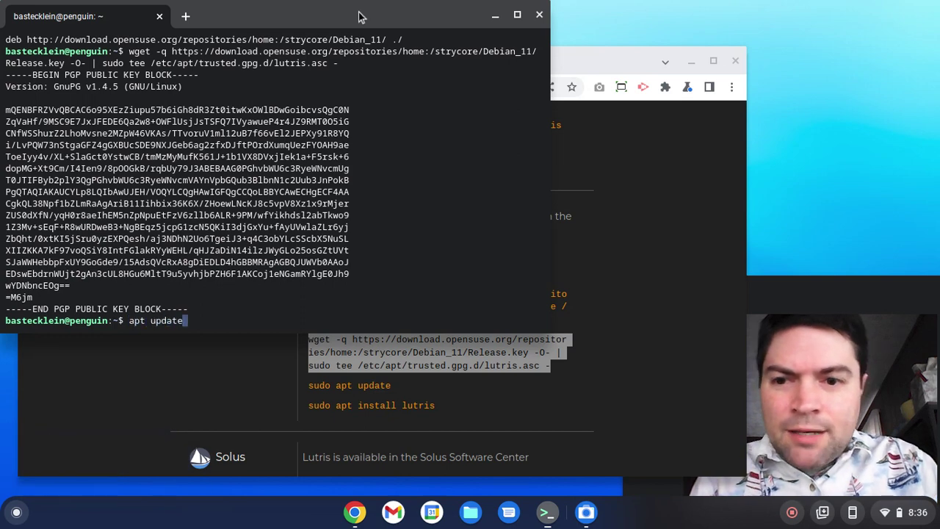
key("Return")
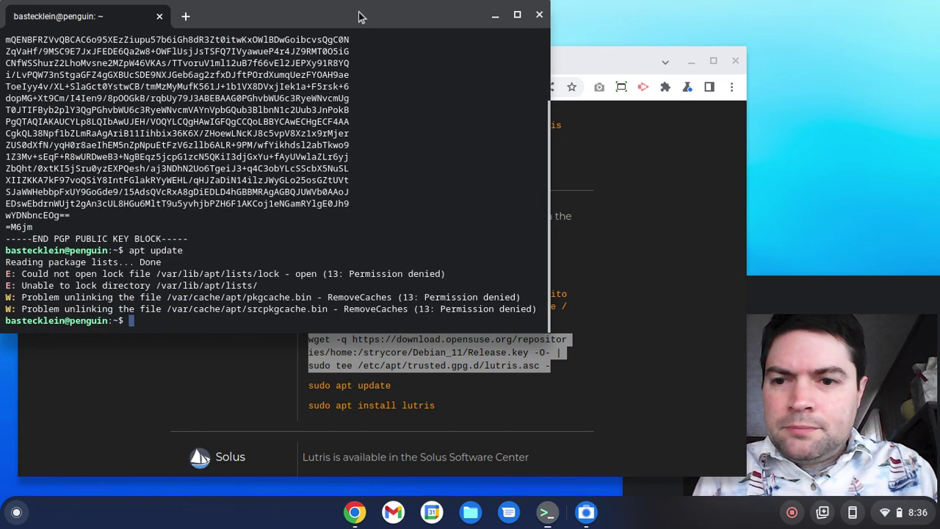
type("sudo apt update\\")
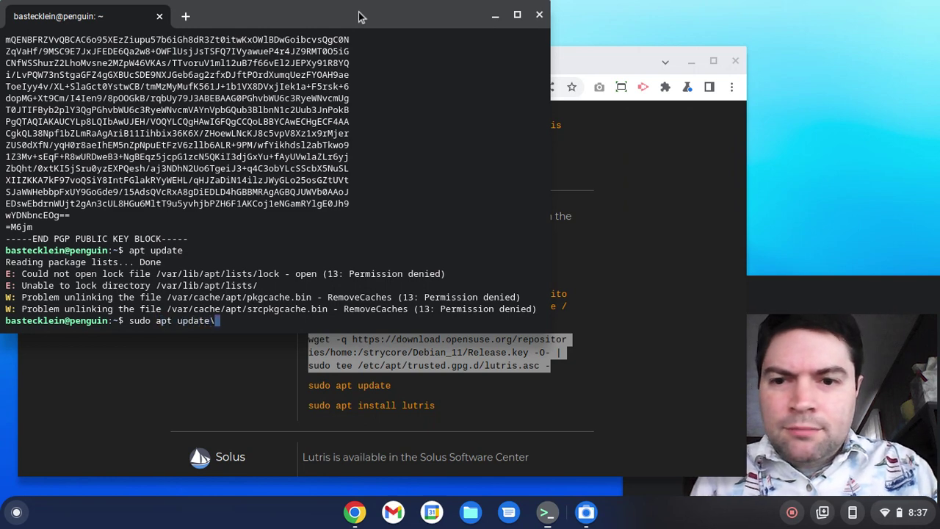
key("BackSpace")
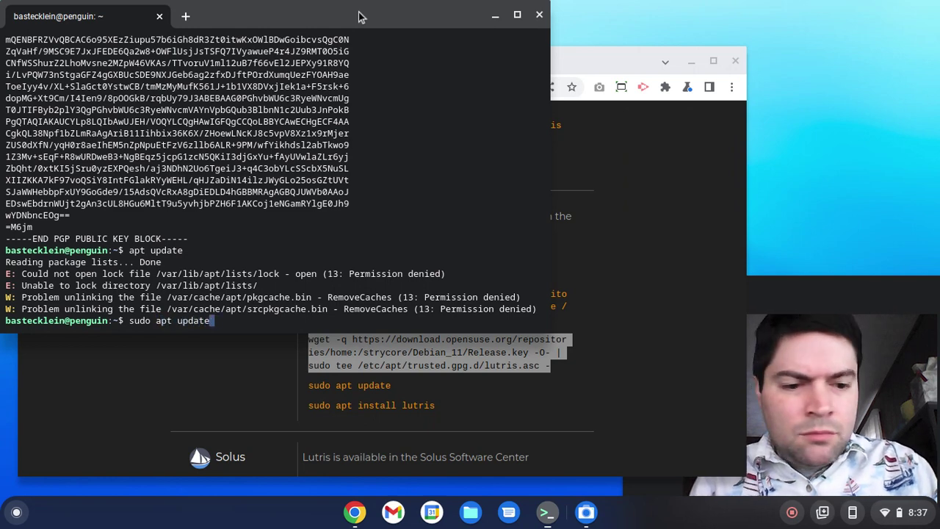
key("Return")
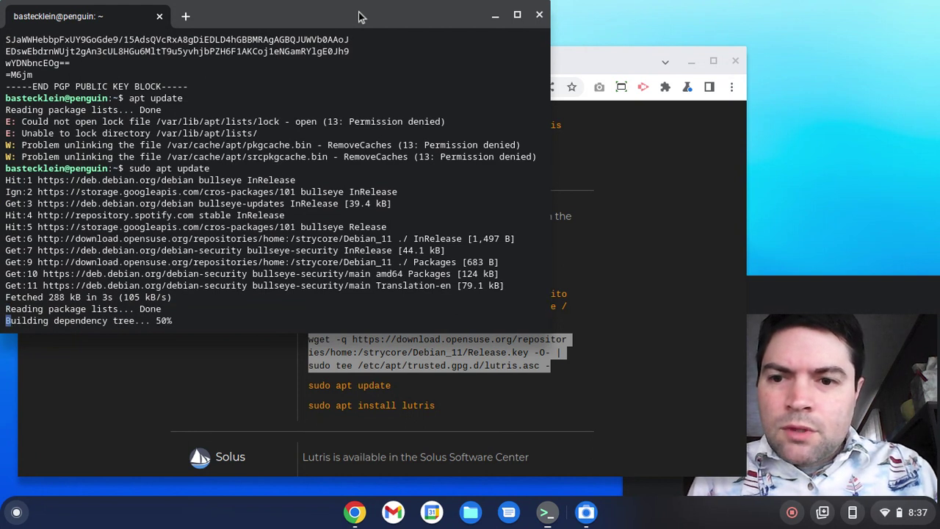
type("sudo apt ins")
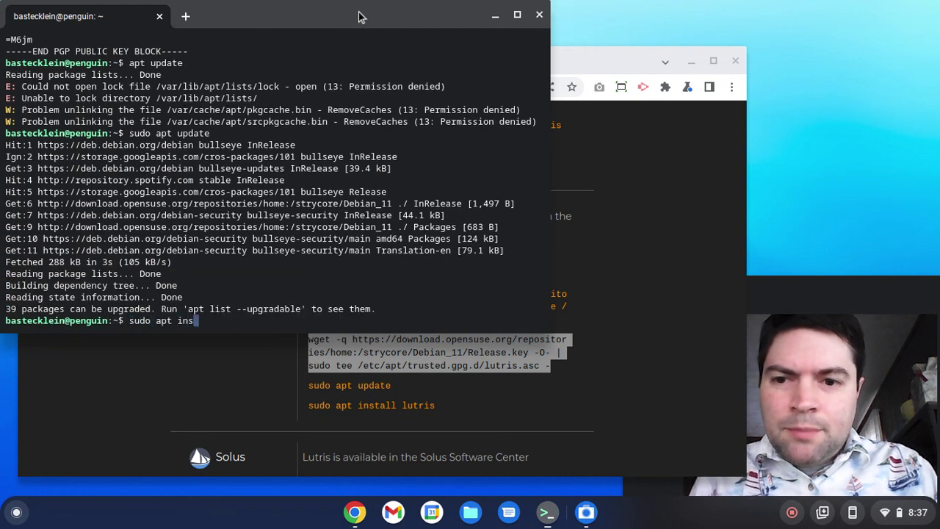
type("tall lutris")
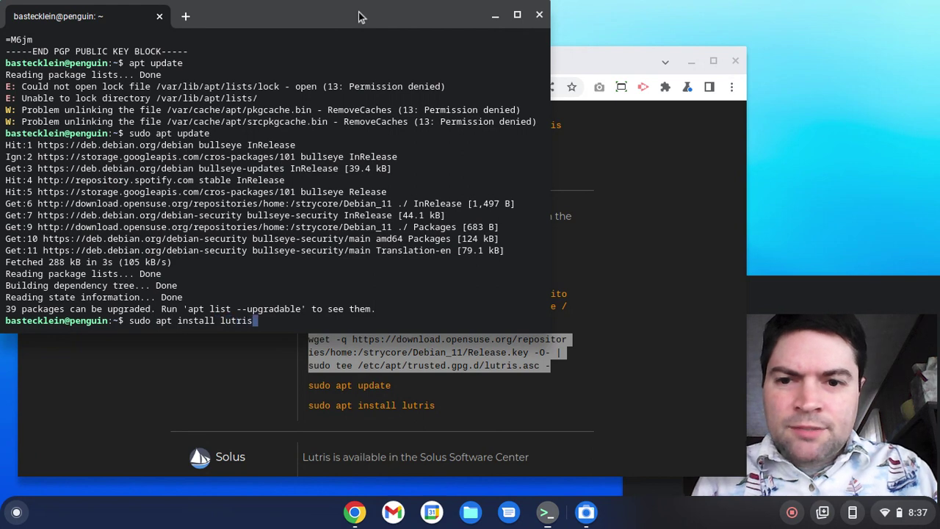
key("Return")
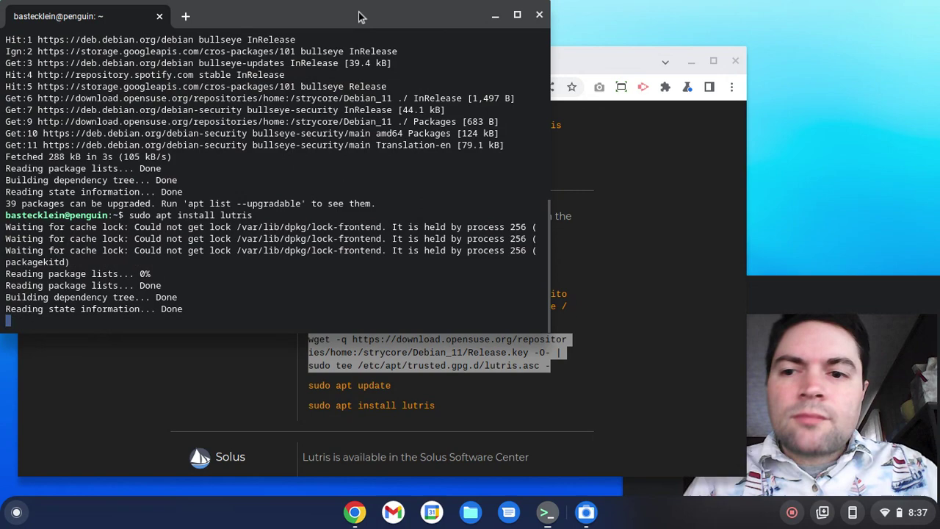
Step: Answer 'y' to confirm installing lutris 0.5.10 and its dependencies
type("y")
key("Return")
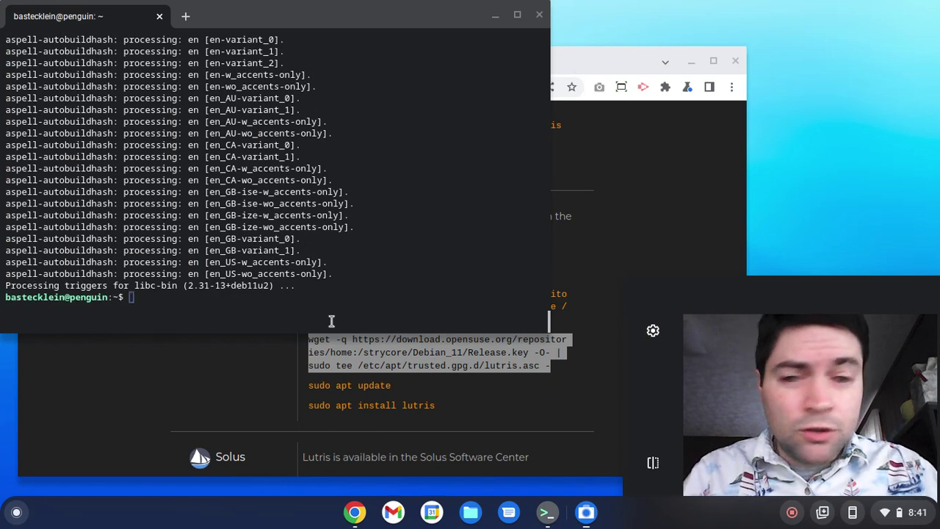
Step: Launch Lutris from the Launcher's Linux apps folder, bringing up the missing Vulkan libraries warning
left_click(16, 511)
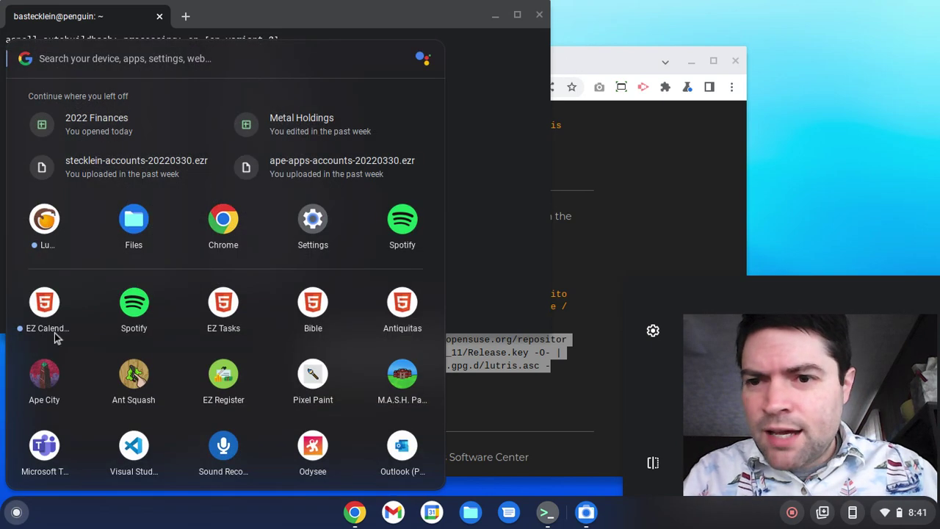
scroll(44, 229, "down", 10)
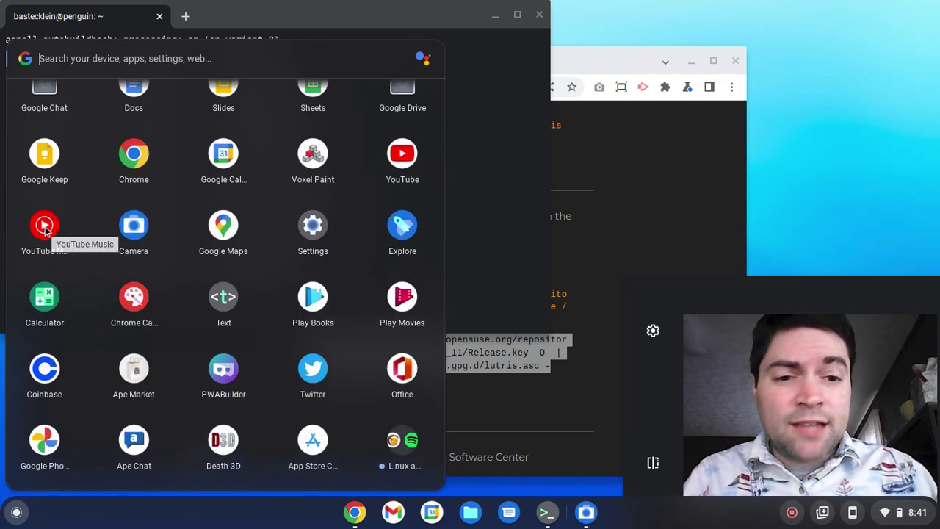
left_click(403, 437)
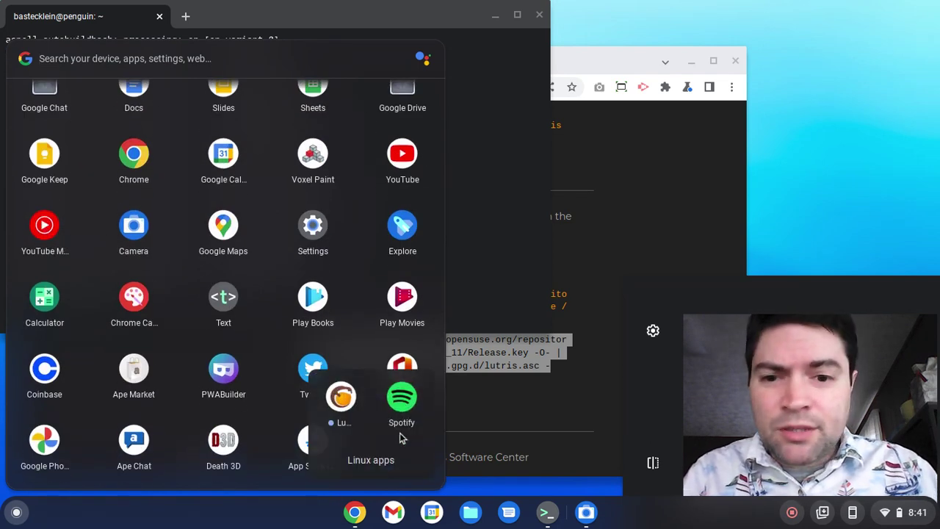
left_click(342, 403)
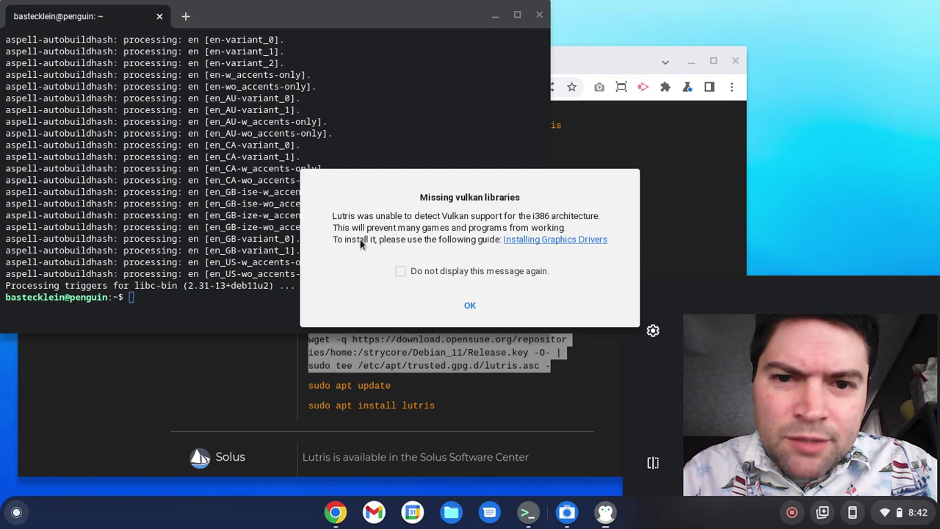
Step: Open the Installing Graphics Drivers guide and dismiss the Lutris Vulkan warning with OK
left_click(550, 241)
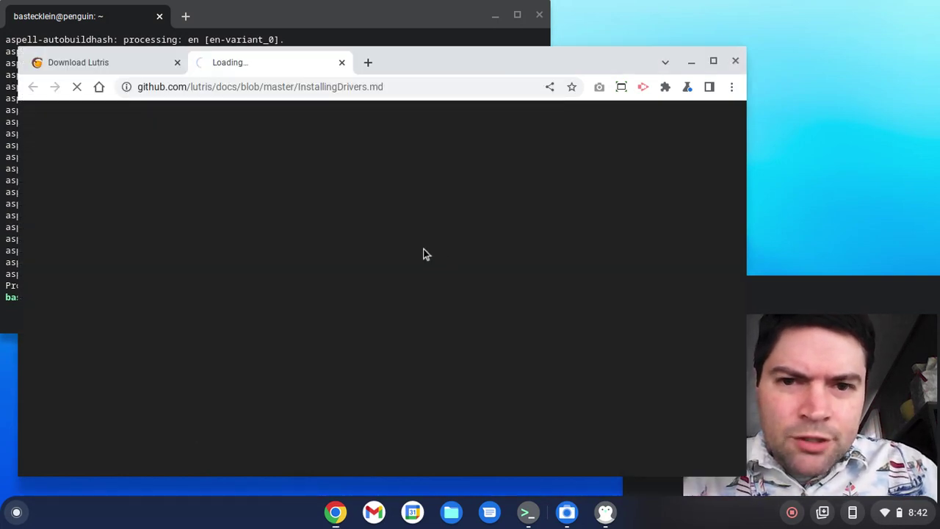
left_click_drag(439, 61, 422, 356)
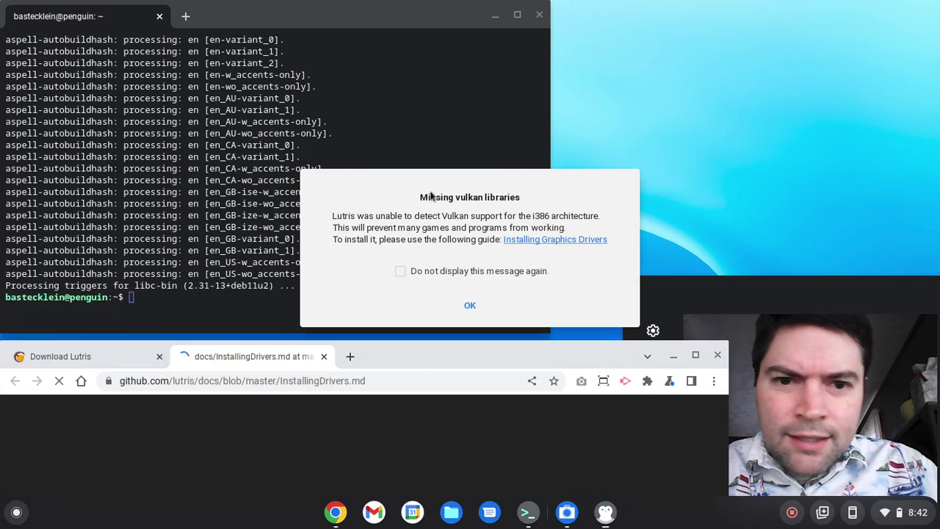
left_click(375, 320)
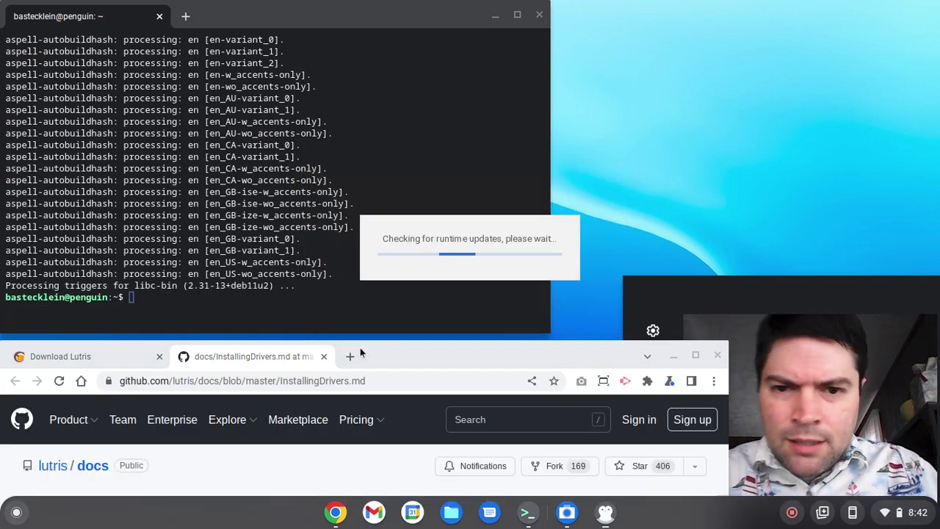
left_click_drag(380, 355, 433, 15)
Step: Scroll through the InstallingDrivers.md guide's Vulkan driver commands for each distribution
scroll(239, 244, "down", 3)
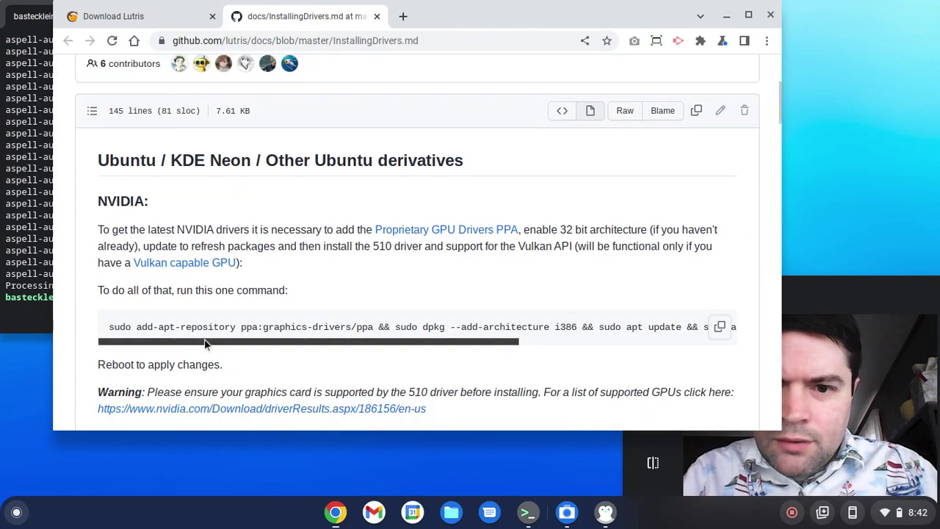
left_click_drag(207, 343, 251, 339)
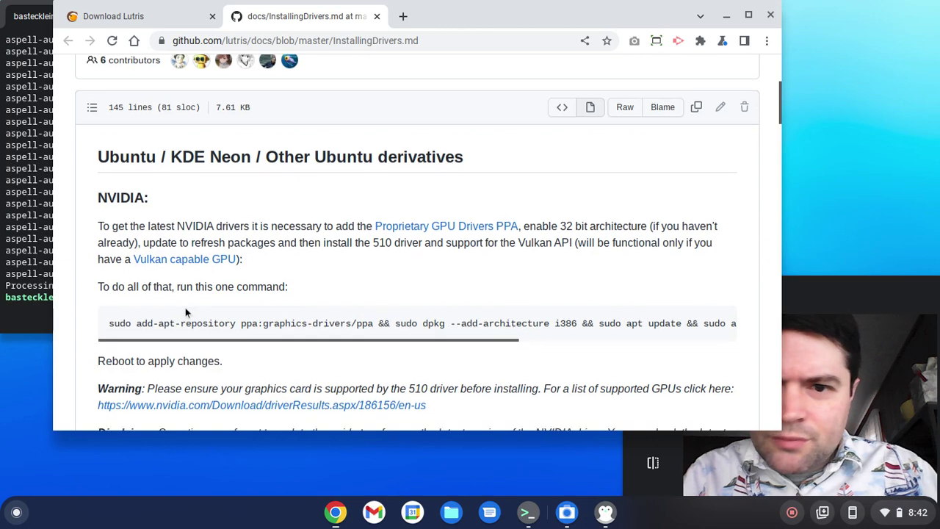
scroll(126, 274, "down", 5)
scroll(126, 274, "down", 5)
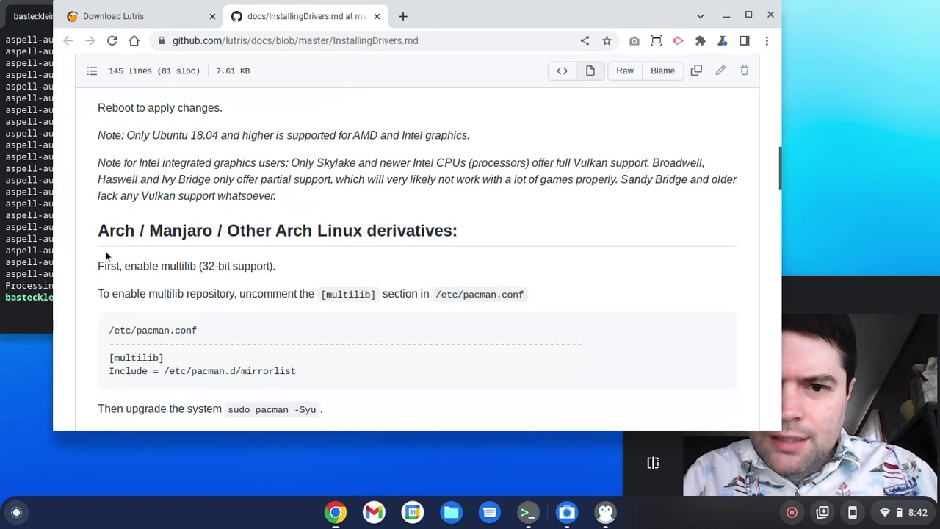
scroll(95, 247, "down", 7)
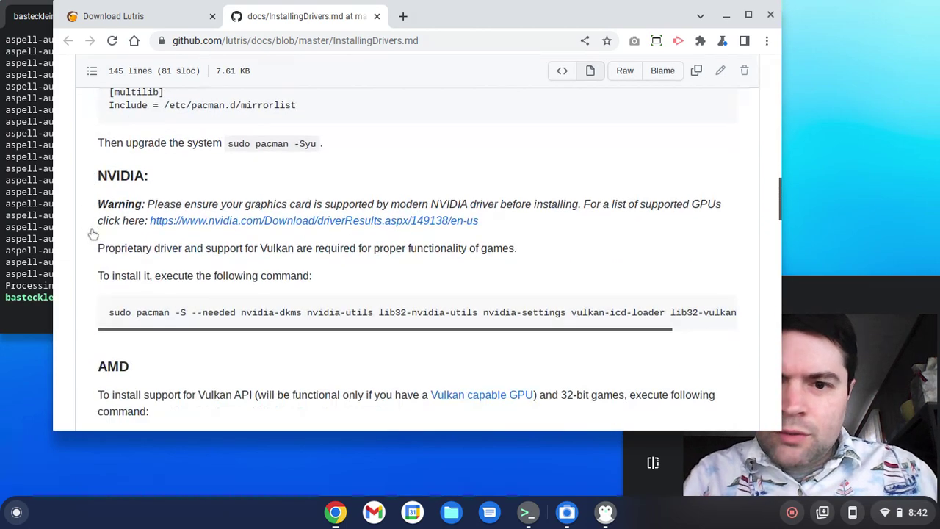
scroll(91, 232, "down", 2)
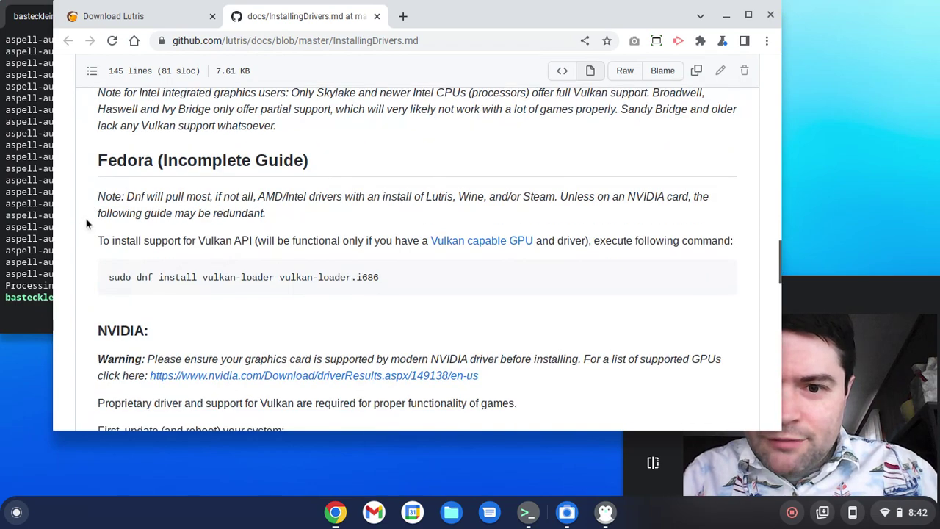
scroll(88, 223, "down", 15)
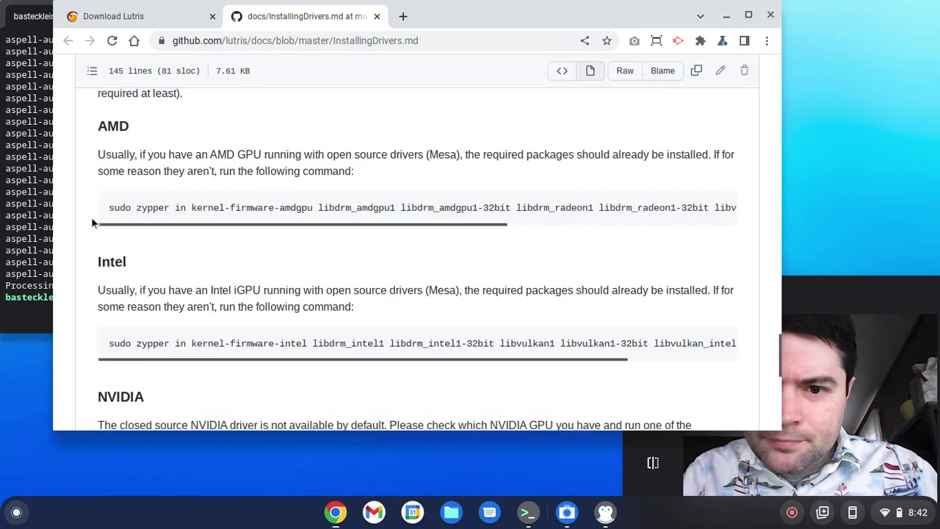
scroll(91, 223, "down", 10)
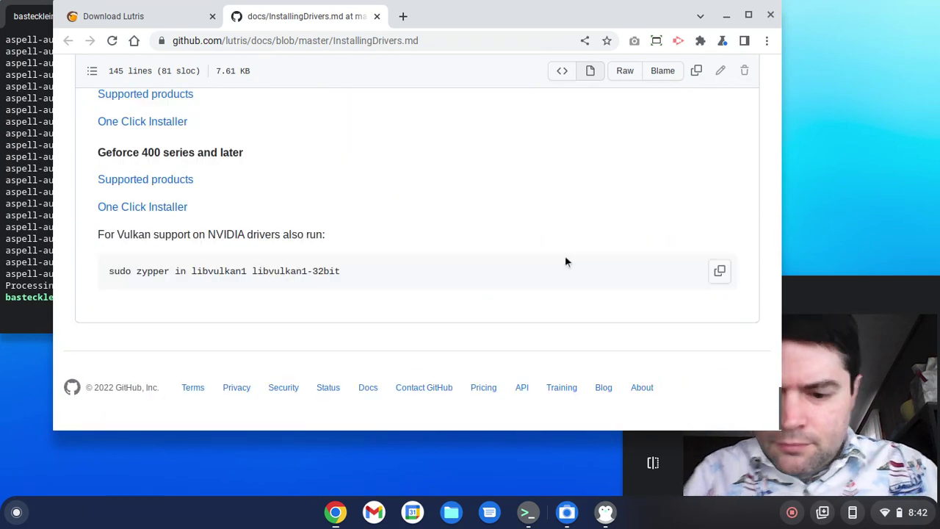
Step: Search the drivers guide for 'debian'
key("ctrl+f")
type("debian")
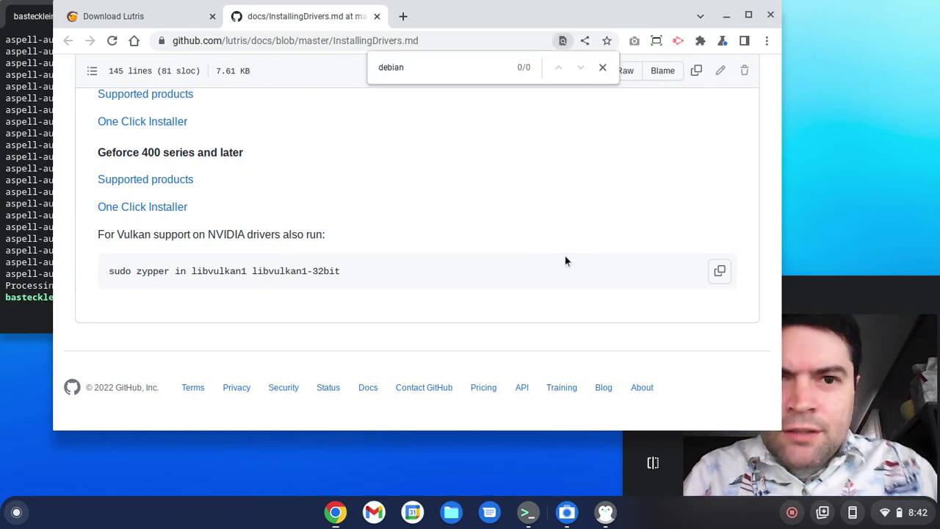
scroll(478, 236, "up", 10)
type("bian")
scroll(433, 234, "up", 10)
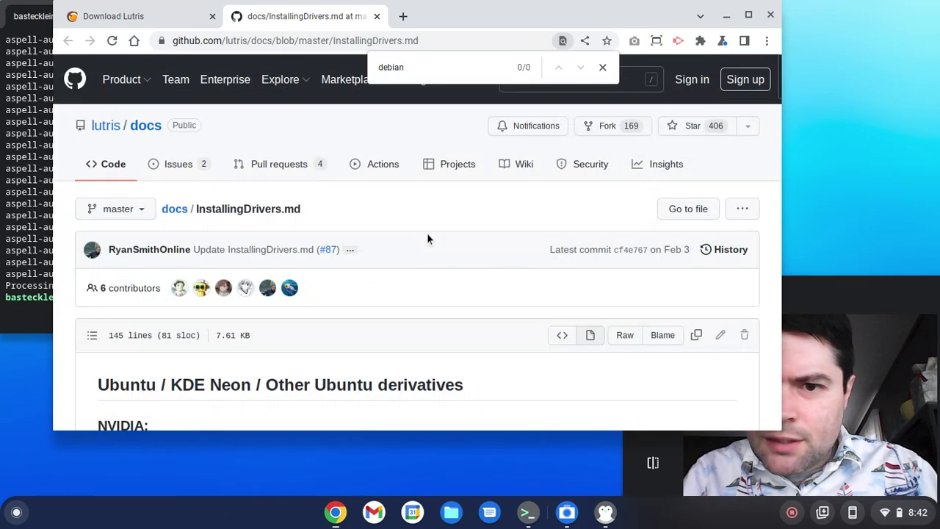
Step: Return to the drivers guide and review its Ubuntu section commands
left_click(335, 512)
left_click_drag(467, 516, 472, 34)
scroll(355, 313, "down", 2)
scroll(354, 314, "down", 2)
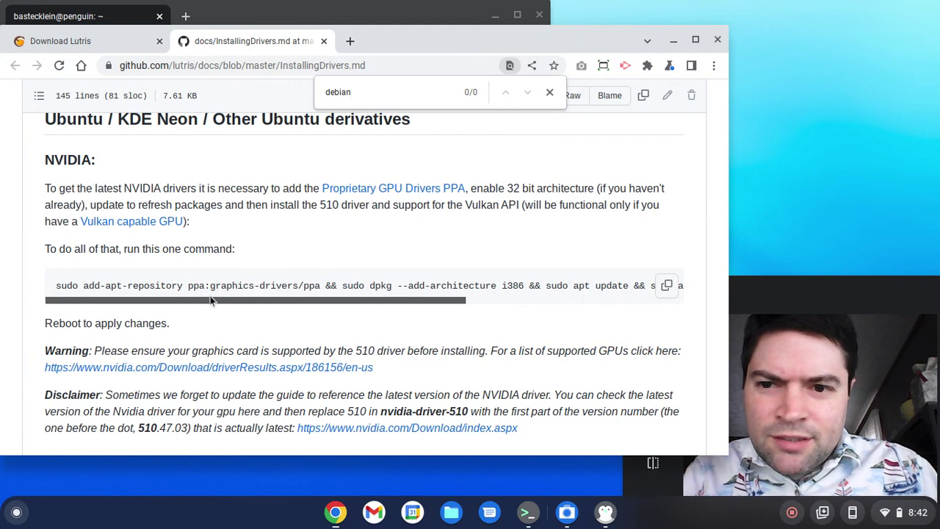
left_click_drag(328, 293, 23, 297)
left_click(338, 301)
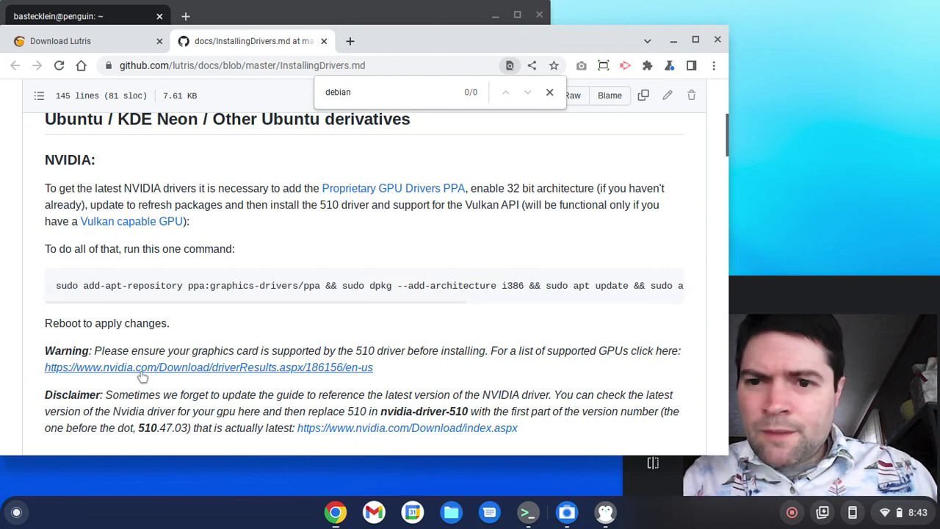
scroll(176, 367, "down", 6)
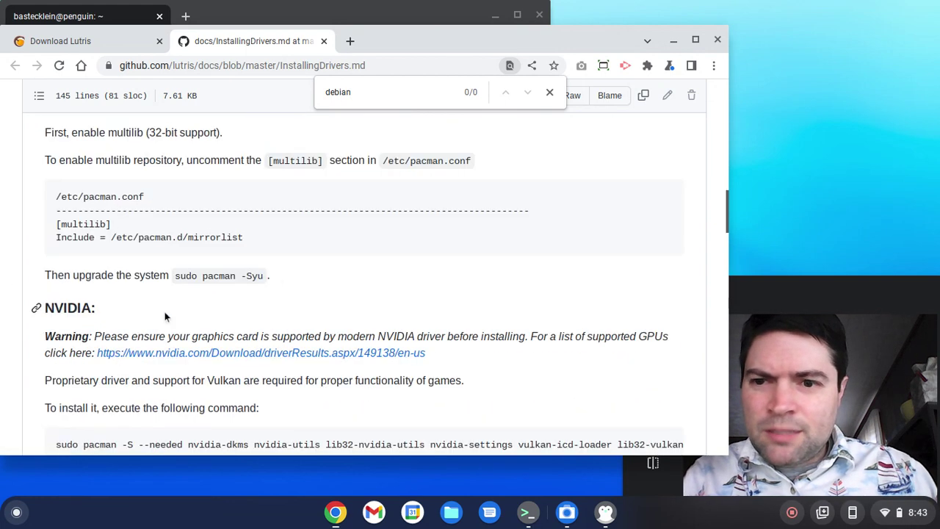
scroll(267, 250, "up", 4)
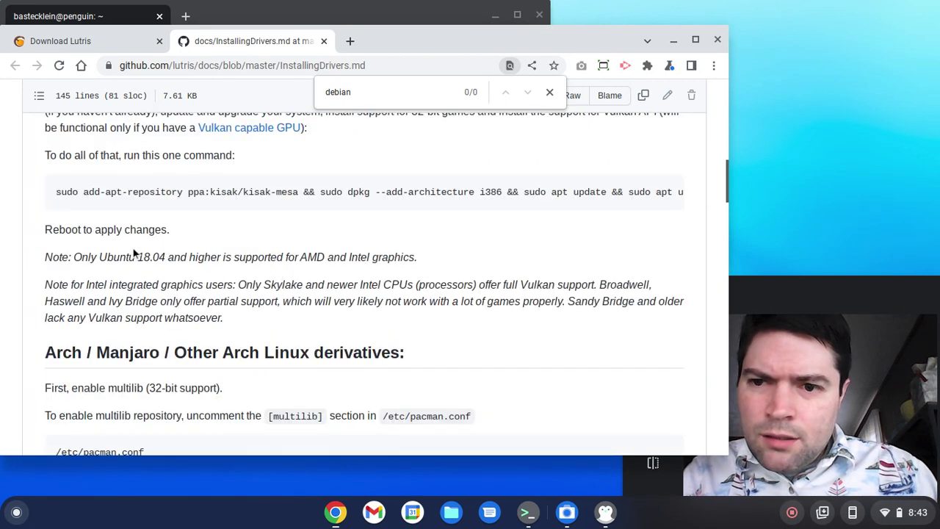
Step: Select the Intel integrated graphics note paragraph, then move the guide window aside
left_click_drag(88, 288, 158, 302)
left_click(83, 281)
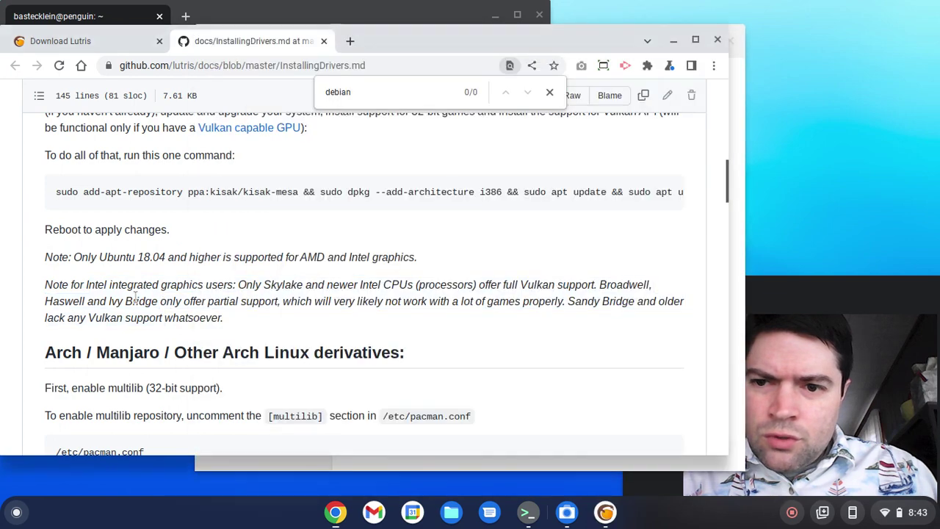
left_click_drag(88, 294, 261, 326)
left_click_drag(440, 41, 419, 310)
Step: Show Lutris's empty Games library, view the Add games options, and close that dialog
left_click(484, 35)
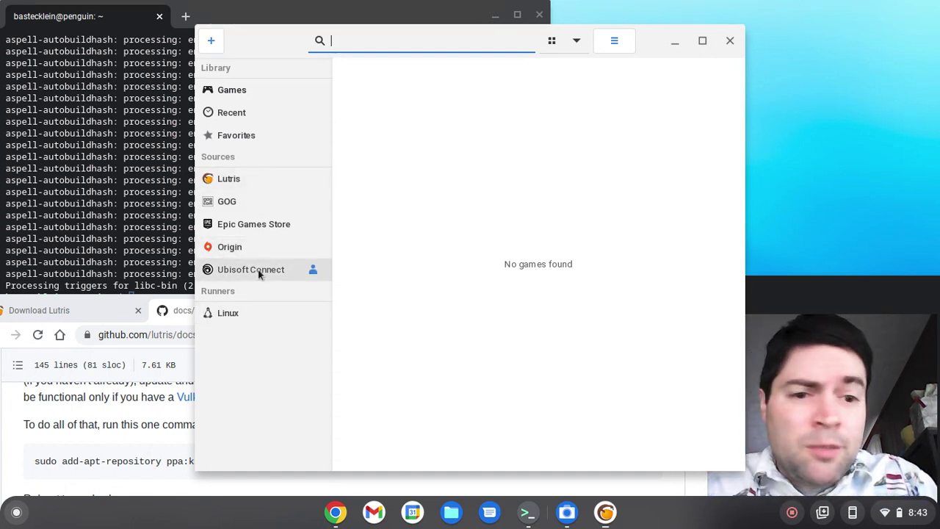
left_click(251, 88)
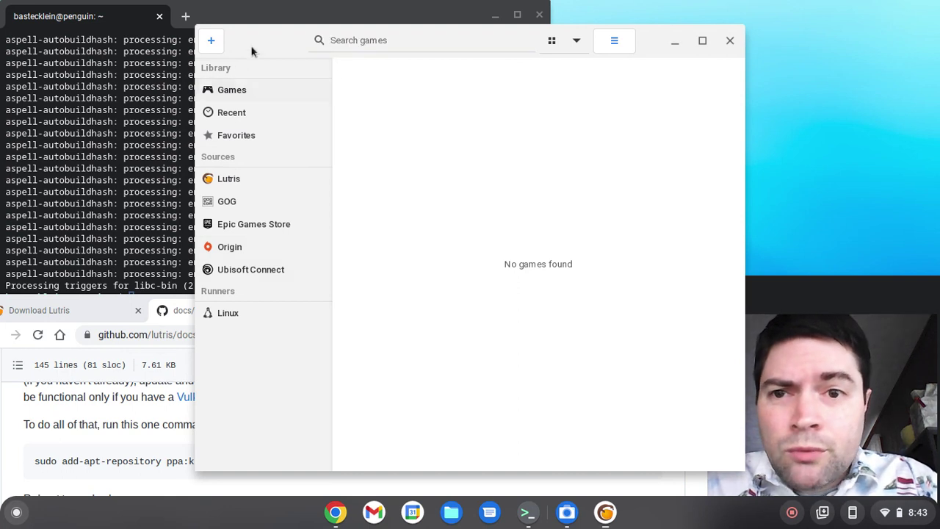
left_click_drag(253, 47, 136, 45)
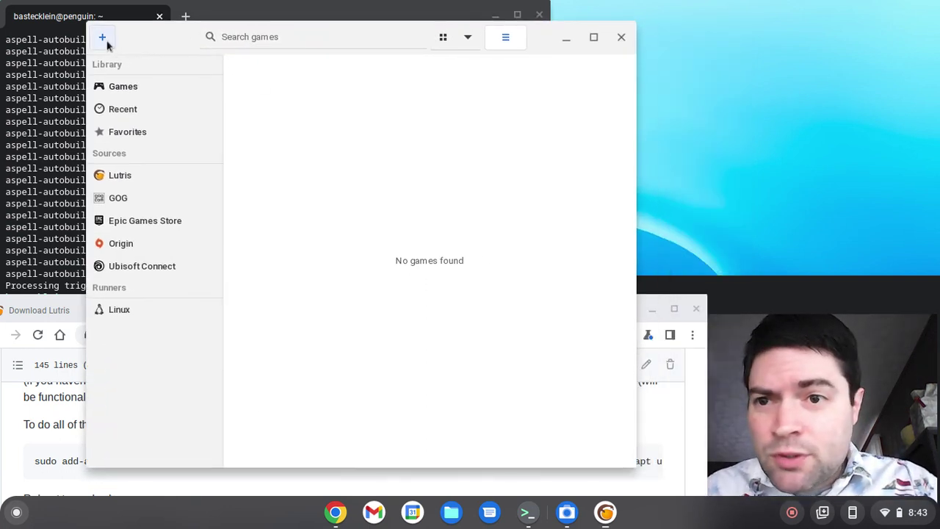
left_click(102, 37)
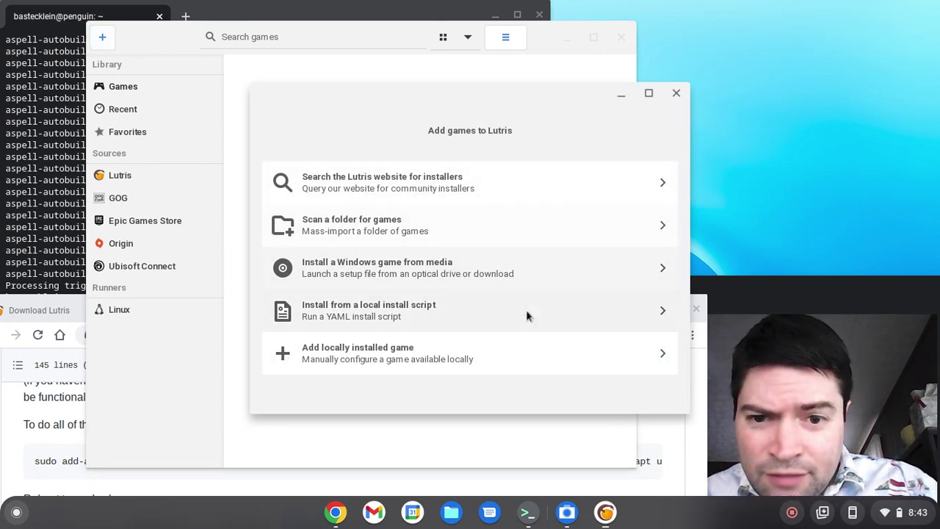
left_click(677, 93)
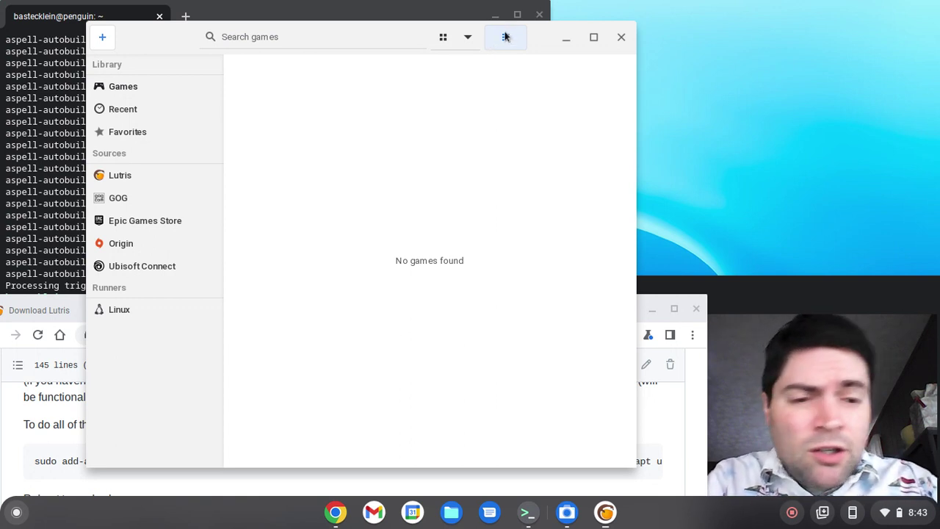
mouse_move(772, 292)
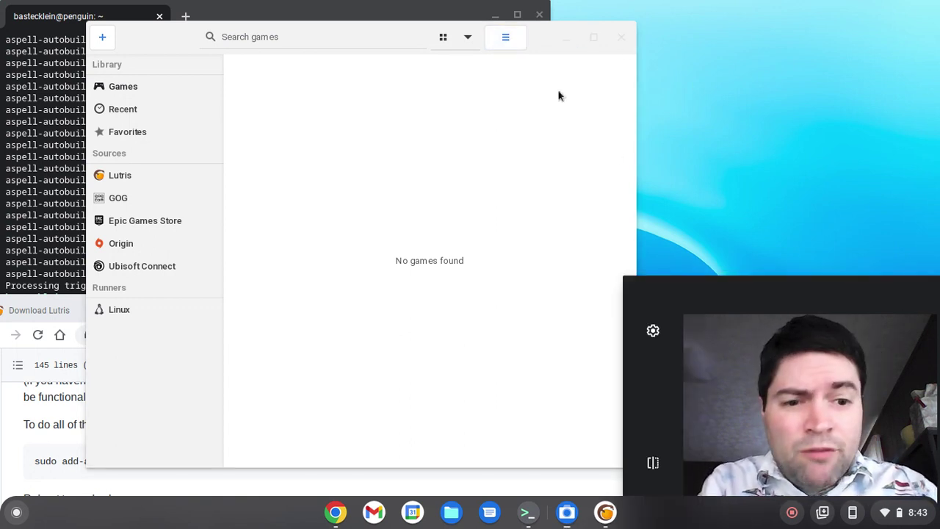